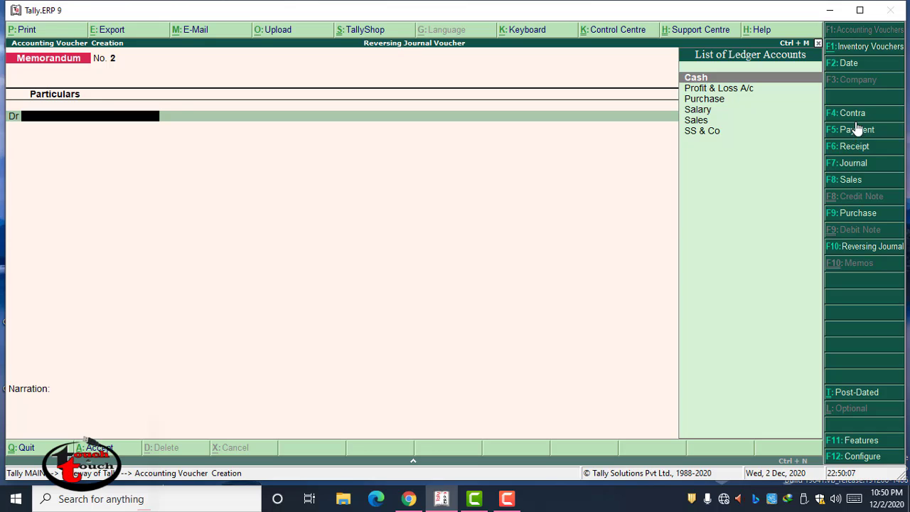
Switch a new sales voucher to Optional and quit it without saving
{"action": "left_click", "coordinate": [850, 180]}
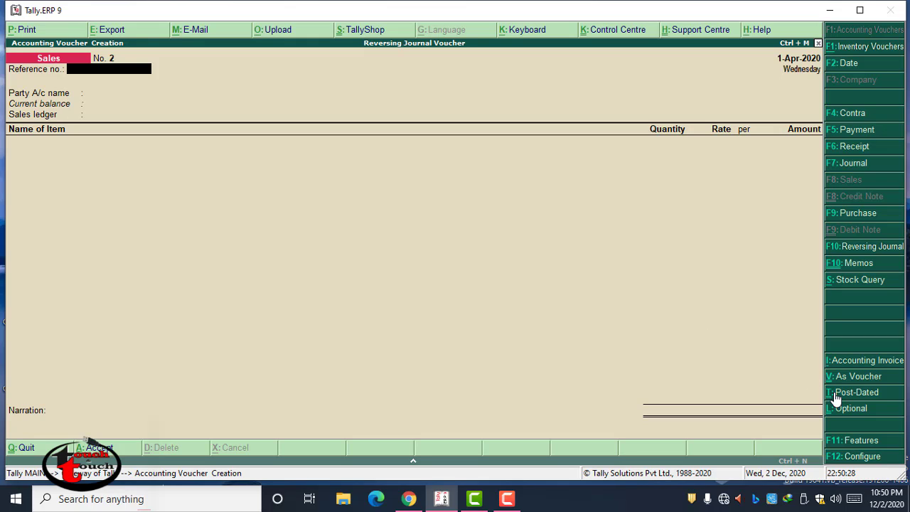
{"action": "left_click", "coordinate": [859, 412]}
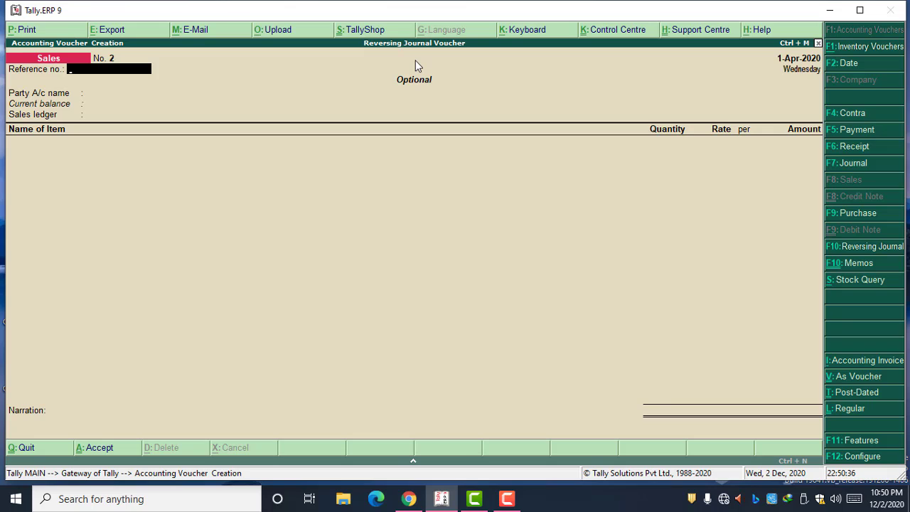
{"action": "mouse_move", "coordinate": [415, 64]}
{"action": "left_mouse_down"}
{"action": "mouse_move", "coordinate": [382, 68]}
{"action": "mouse_move", "coordinate": [458, 105]}
{"action": "left_mouse_up"}
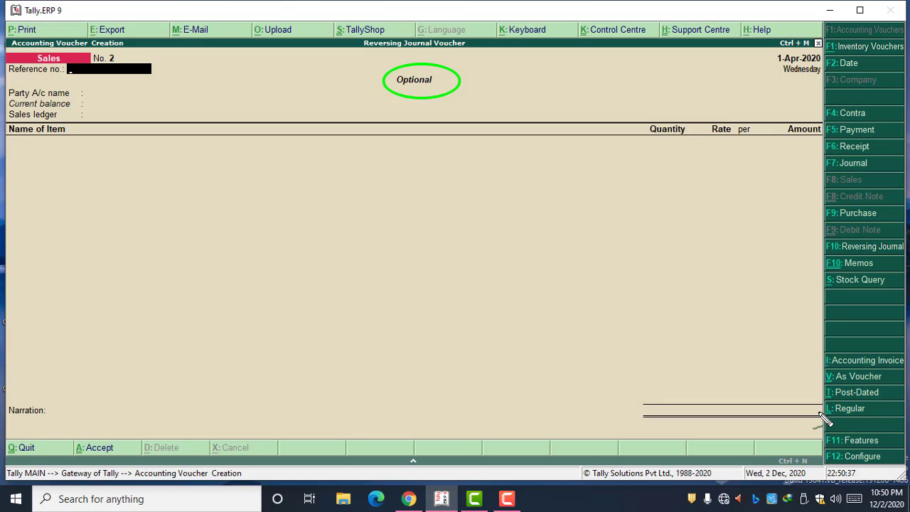
{"action": "mouse_move", "coordinate": [819, 413]}
{"action": "left_mouse_down"}
{"action": "mouse_move", "coordinate": [880, 429]}
{"action": "mouse_move", "coordinate": [873, 403]}
{"action": "mouse_move", "coordinate": [827, 404]}
{"action": "mouse_move", "coordinate": [819, 417]}
{"action": "left_mouse_up"}
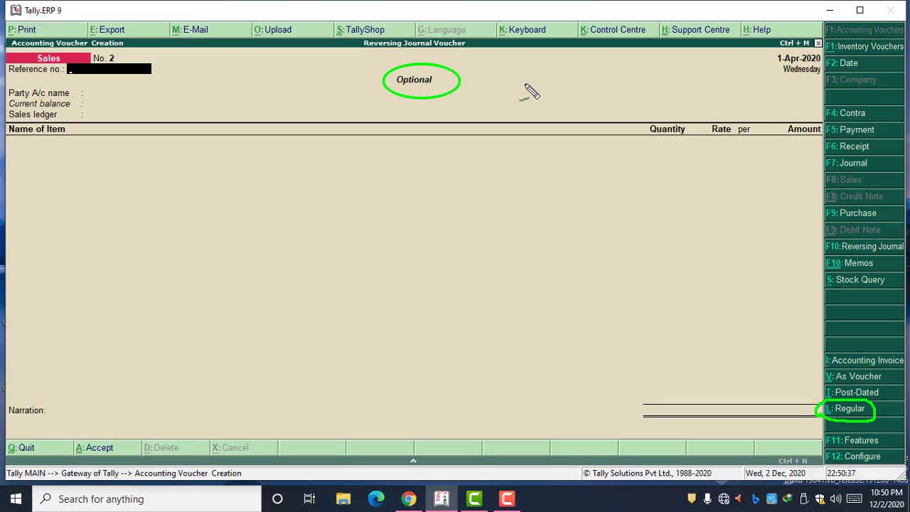
{"action": "key", "text": "Escape"}
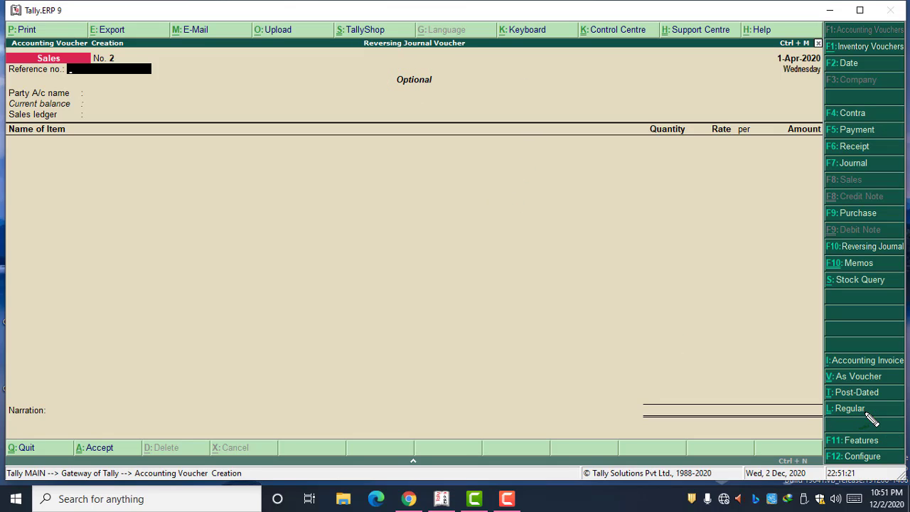
{"action": "left_click", "coordinate": [864, 418]}
{"action": "key", "text": "Escape"}
{"action": "key", "text": "y"}
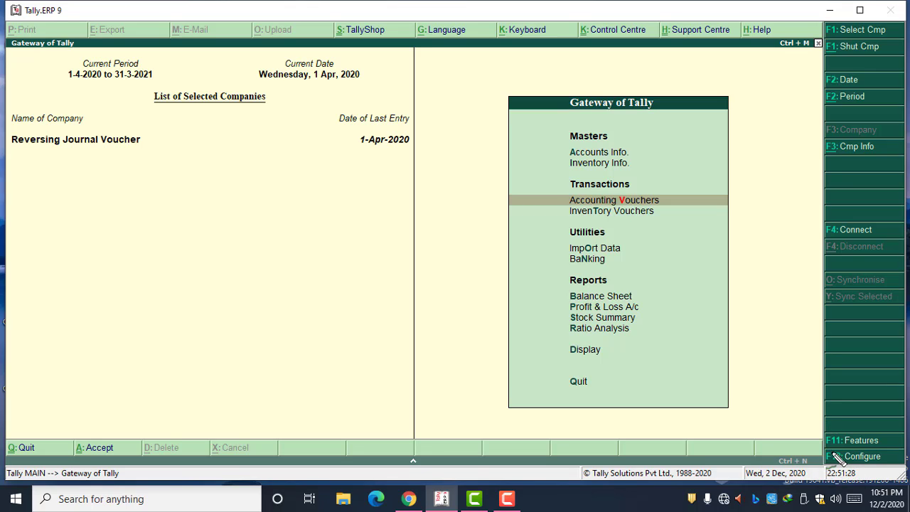
Check the "Use reversing journals and optional vouchers" setting in the company's accounting features, and return to the Gateway of Tally
{"action": "mouse_move", "coordinate": [834, 453]}
{"action": "left_mouse_down"}
{"action": "mouse_move", "coordinate": [893, 449]}
{"action": "mouse_move", "coordinate": [887, 430]}
{"action": "mouse_move", "coordinate": [813, 441]}
{"action": "mouse_move", "coordinate": [824, 454]}
{"action": "mouse_move", "coordinate": [840, 449]}
{"action": "left_mouse_up"}
{"action": "key", "text": "Escape"}
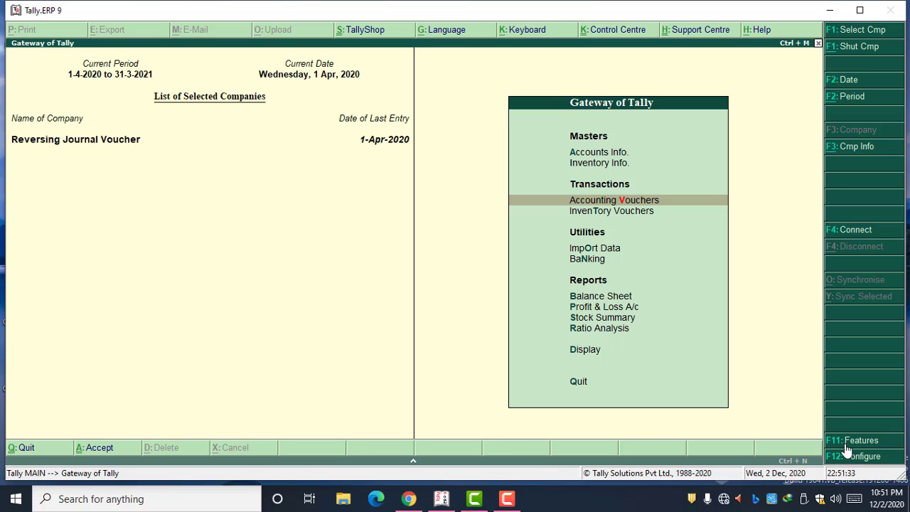
{"action": "left_click", "coordinate": [848, 452]}
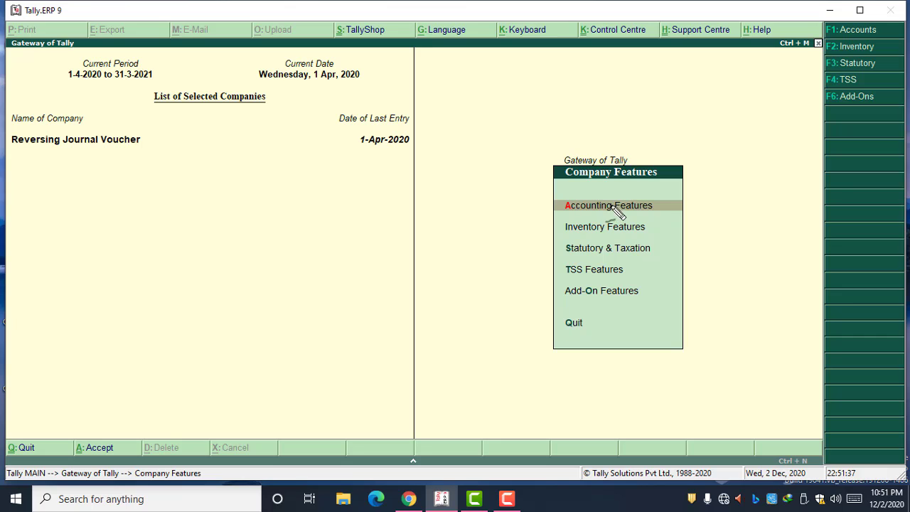
{"action": "left_click_drag", "start_coordinate": [561, 215], "coordinate": [662, 217]}
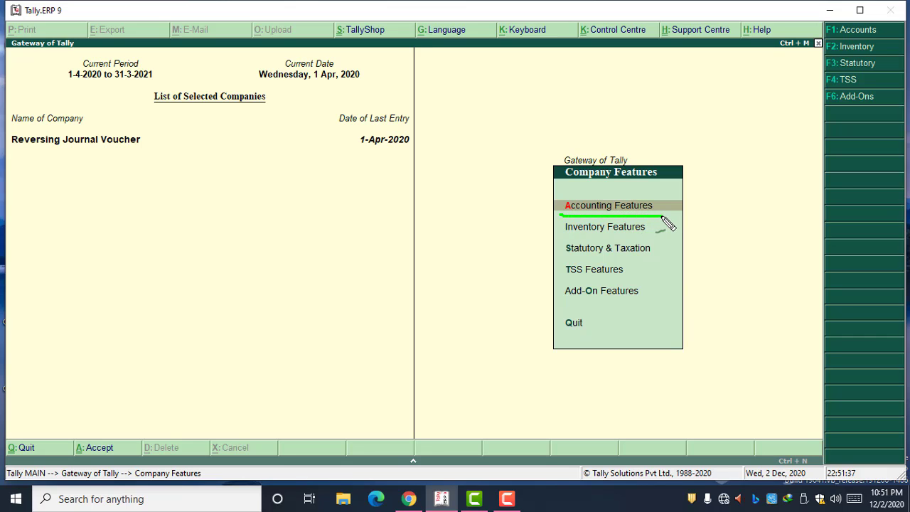
{"action": "key", "text": "Escape"}
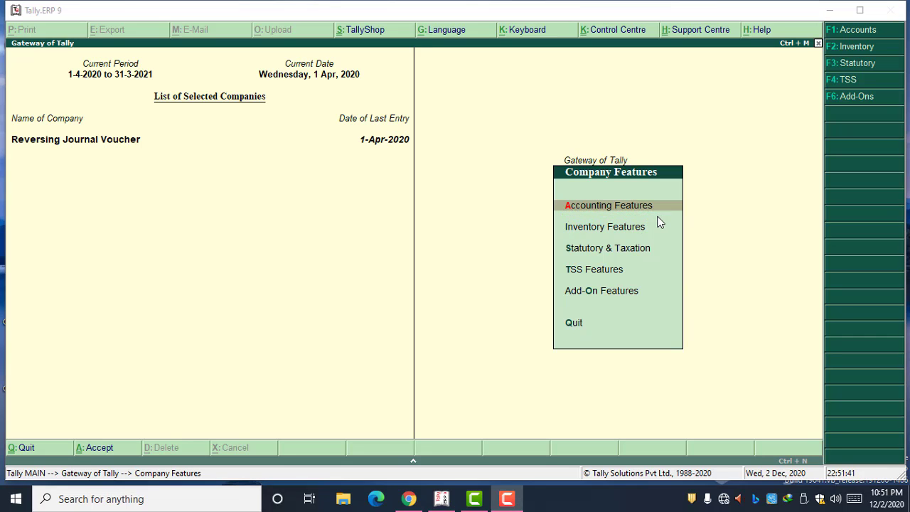
{"action": "key", "text": "Return"}
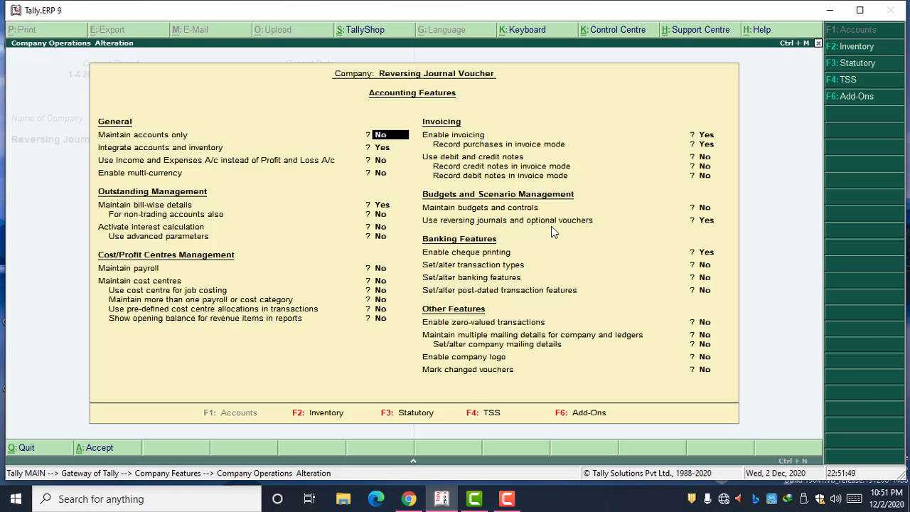
{"action": "mouse_move", "coordinate": [424, 229]}
{"action": "left_mouse_down"}
{"action": "mouse_move", "coordinate": [718, 226]}
{"action": "mouse_move", "coordinate": [694, 229]}
{"action": "mouse_move", "coordinate": [724, 237]}
{"action": "mouse_move", "coordinate": [722, 225]}
{"action": "left_mouse_up"}
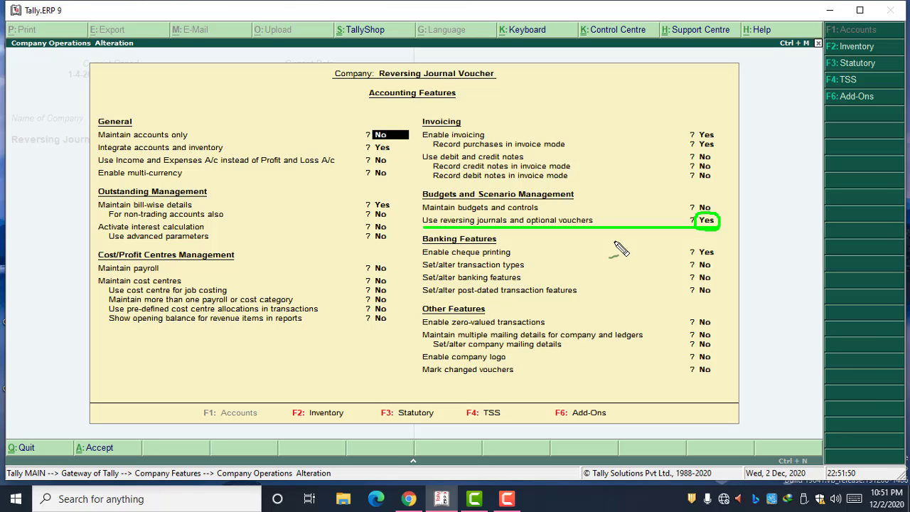
{"action": "key", "text": "Escape"}
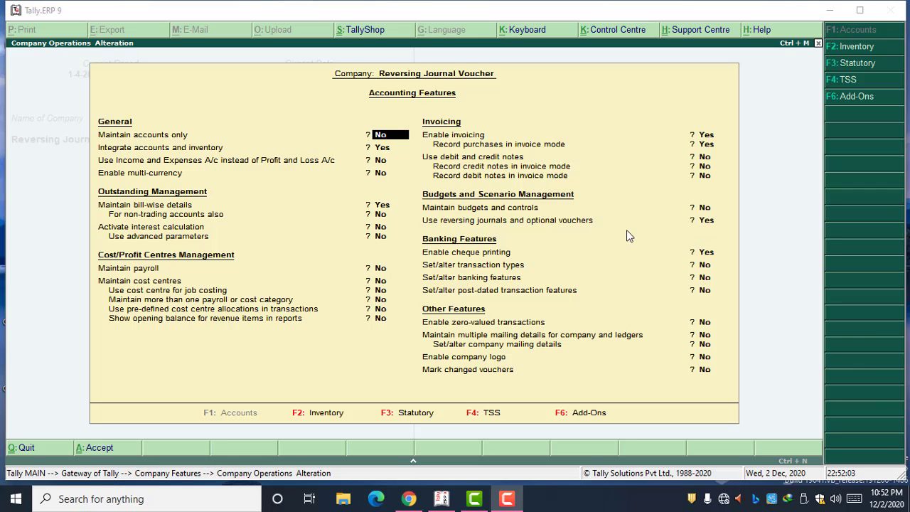
{"action": "left_click", "coordinate": [597, 168]}
{"action": "key", "text": "Escape"}
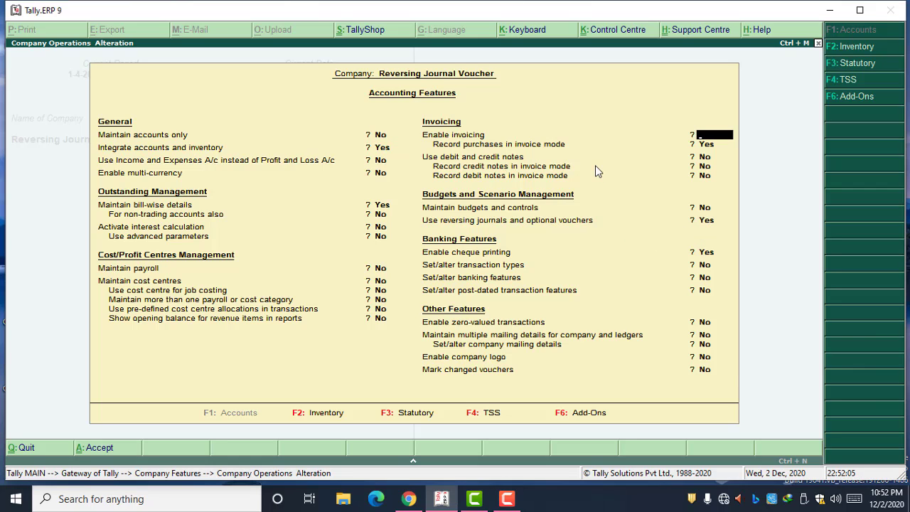
{"action": "key", "text": "Escape"}
{"action": "key", "text": "y"}
{"action": "key", "text": "Escape"}
{"action": "key", "text": "Escape"}
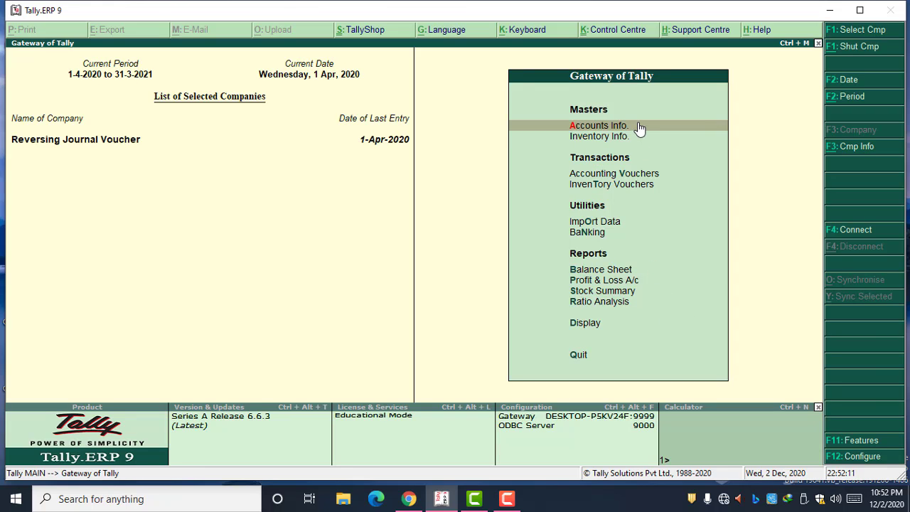
Review the stock summary and the monthly summary of Keyboard and Mouse, and return to the Gateway of Tally
{"action": "key", "text": "Down"}
{"action": "key", "text": "Down"}
{"action": "key", "text": "Down"}
{"action": "key", "text": "Down"}
{"action": "key", "text": "Down"}
{"action": "key", "text": "Down"}
{"action": "key", "text": "Down"}
{"action": "key", "text": "Down"}
{"action": "key", "text": "Down"}
{"action": "key", "text": "Up"}
{"action": "key", "text": "Return"}
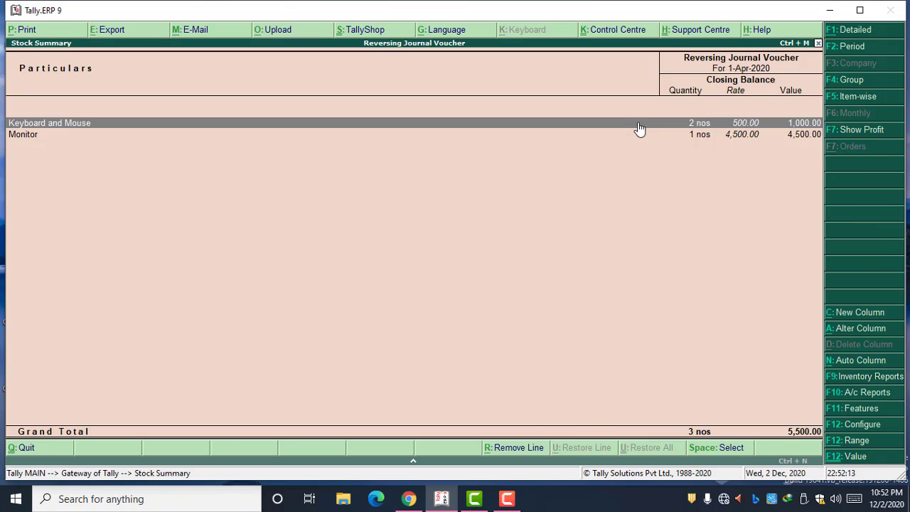
{"action": "key", "text": "Return"}
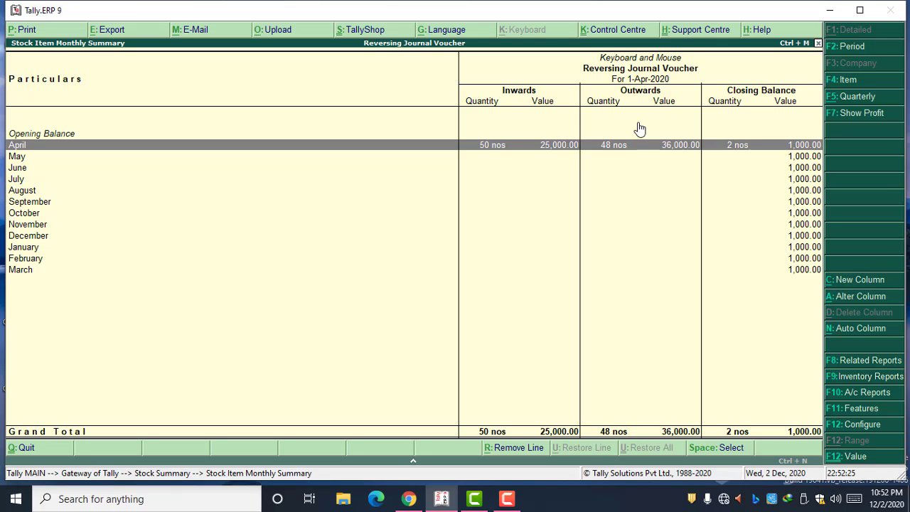
{"action": "key", "text": "Escape"}
{"action": "key", "text": "Escape"}
{"action": "key", "text": "Escape"}
{"action": "key", "text": "Escape"}
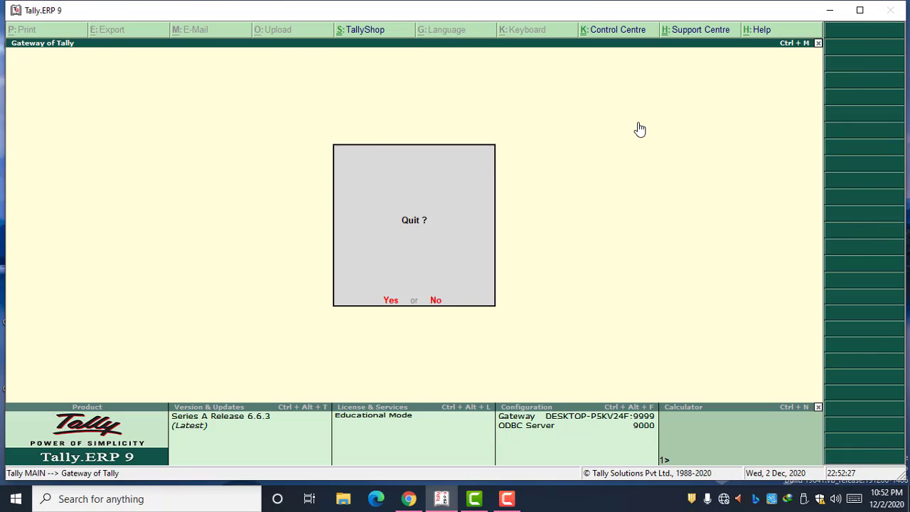
Start a sales voucher with Cash as the party account, leaving the reference number, despatch and order details blank
{"action": "key", "text": "Down"}
{"action": "key", "text": "Down"}
{"action": "key", "text": "Return"}
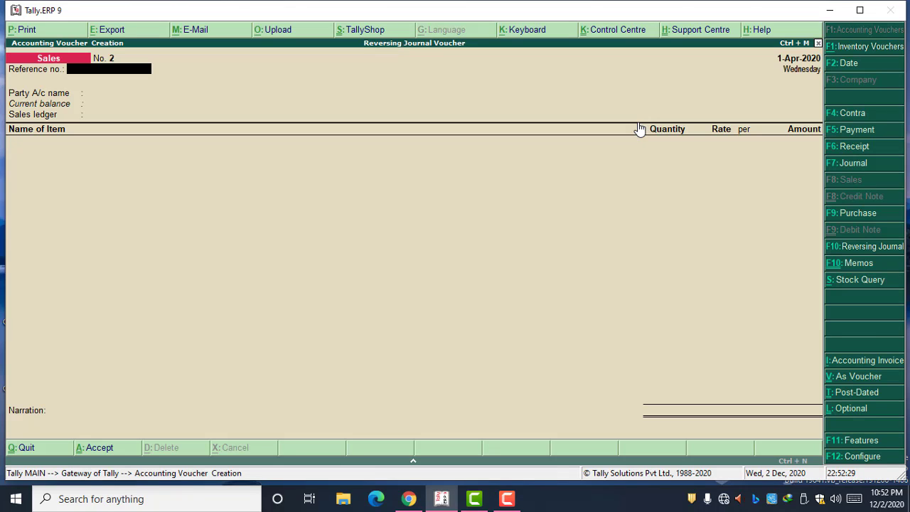
{"action": "key", "text": "Return"}
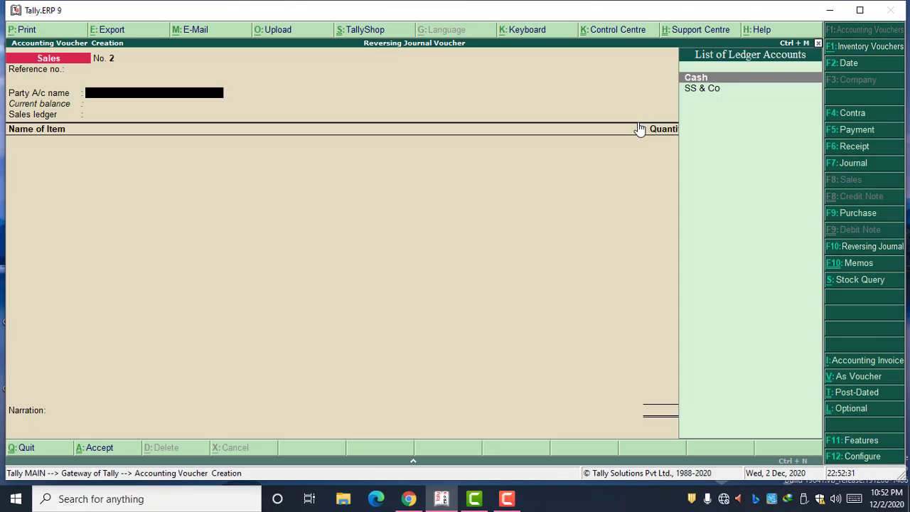
{"action": "key", "text": "Return"}
{"action": "key", "text": "Return"}
{"action": "key", "text": "Return"}
{"action": "key", "text": "Return"}
{"action": "key", "text": "Return"}
{"action": "key", "text": "Return"}
{"action": "key", "text": "Return"}
{"action": "key", "text": "Return"}
{"action": "key", "text": "Return"}
{"action": "key", "text": "Return"}
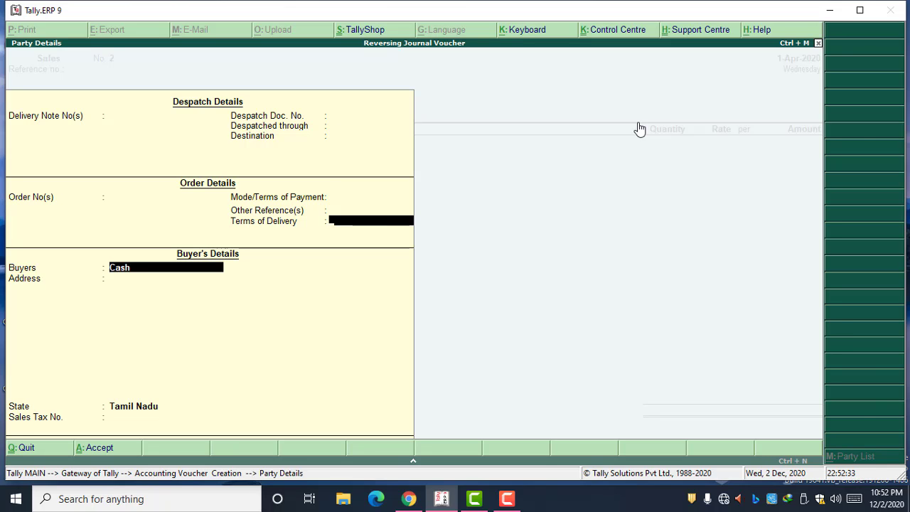
{"action": "key", "text": "Return"}
{"action": "key", "text": "Return"}
{"action": "key", "text": "Return"}
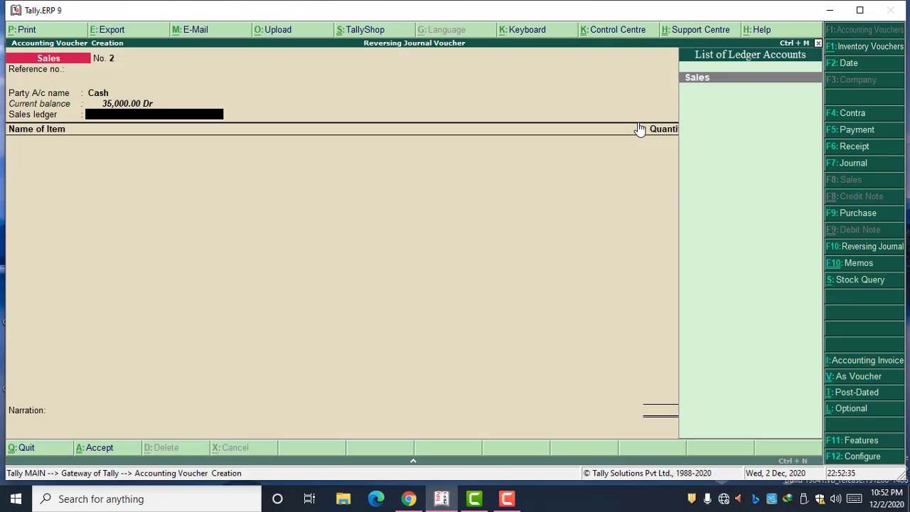
Choose the Sales ledger and add 2 nos of Keyboard and Mouse at the 750.00 rate to the voucher
{"action": "key", "text": "Return"}
{"action": "type", "text": "S"}
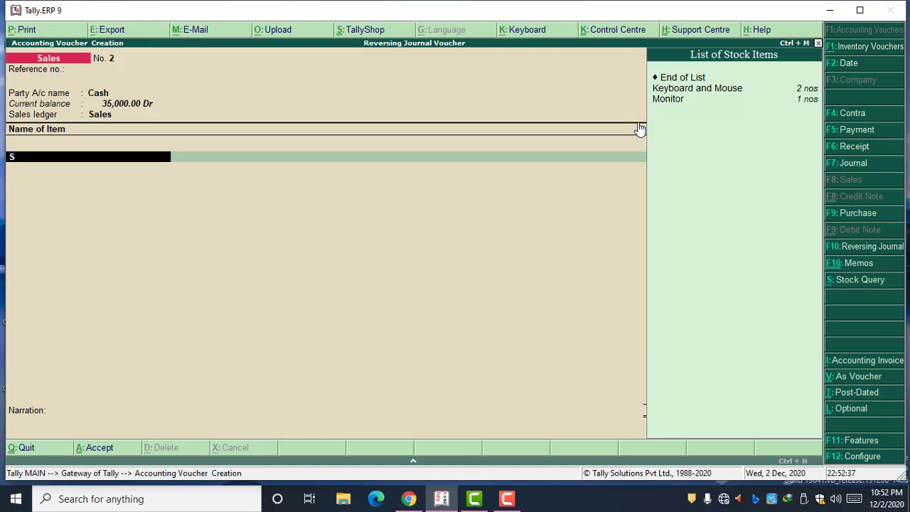
{"action": "key", "text": "Down"}
{"action": "key", "text": "Return"}
{"action": "type", "text": "2"}
{"action": "key", "text": "Return"}
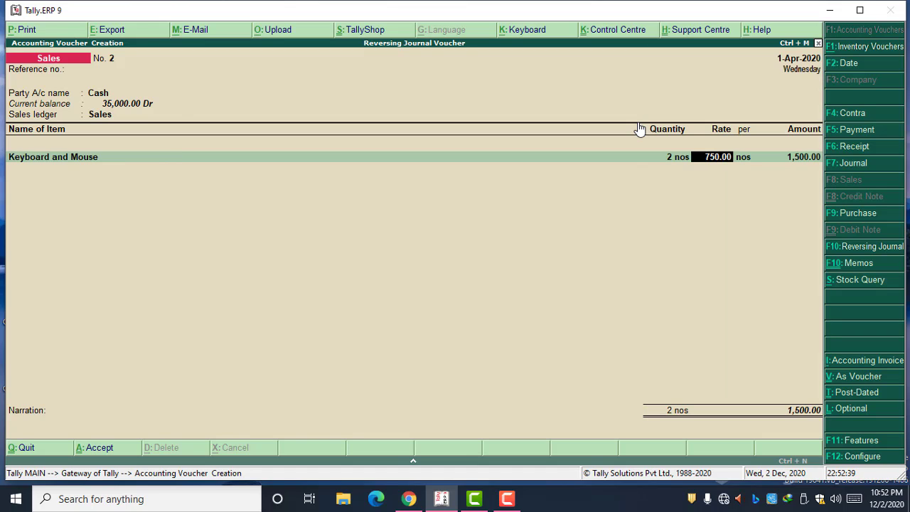
{"action": "key", "text": "Return"}
{"action": "key", "text": "Return"}
{"action": "key", "text": "Return"}
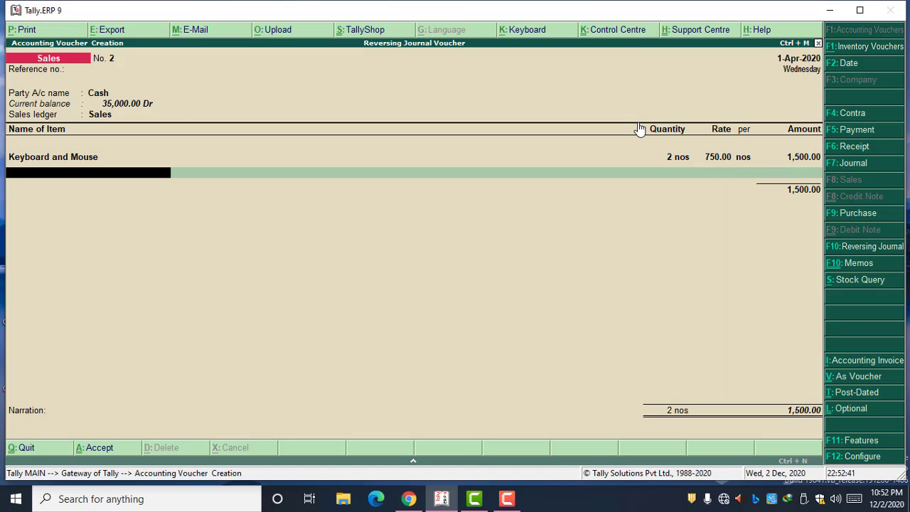
{"action": "key", "text": "Return"}
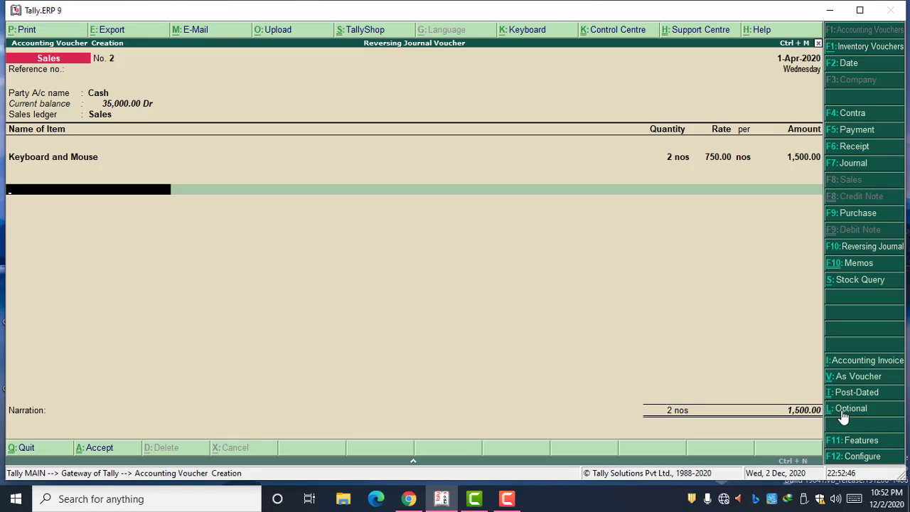
Mark the sales voucher as Optional, save it, and return to the Gateway of Tally
{"action": "left_click", "coordinate": [878, 414]}
{"action": "key", "text": "Escape"}
{"action": "key", "text": "Escape"}
{"action": "key", "text": "y"}
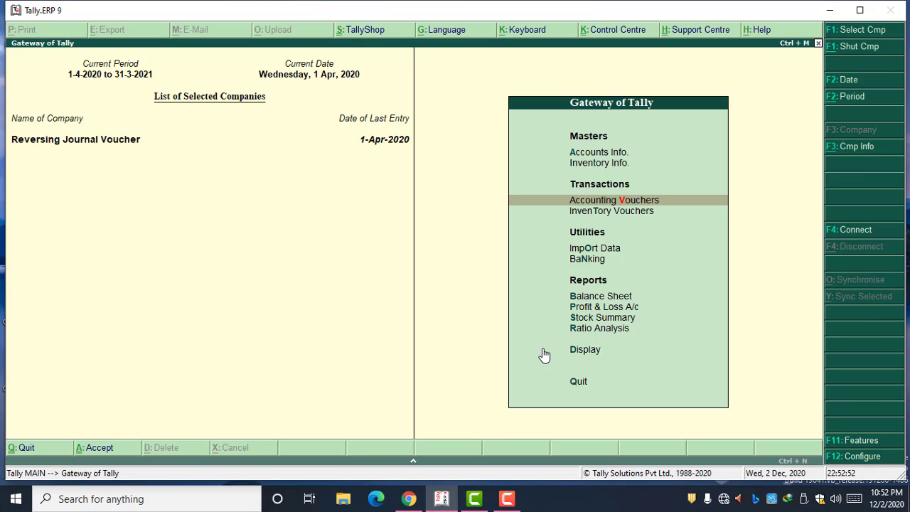
Examine the closing stock of Keyboard and Mouse in the stock summary after saving the optional voucher
{"action": "key", "text": "s"}
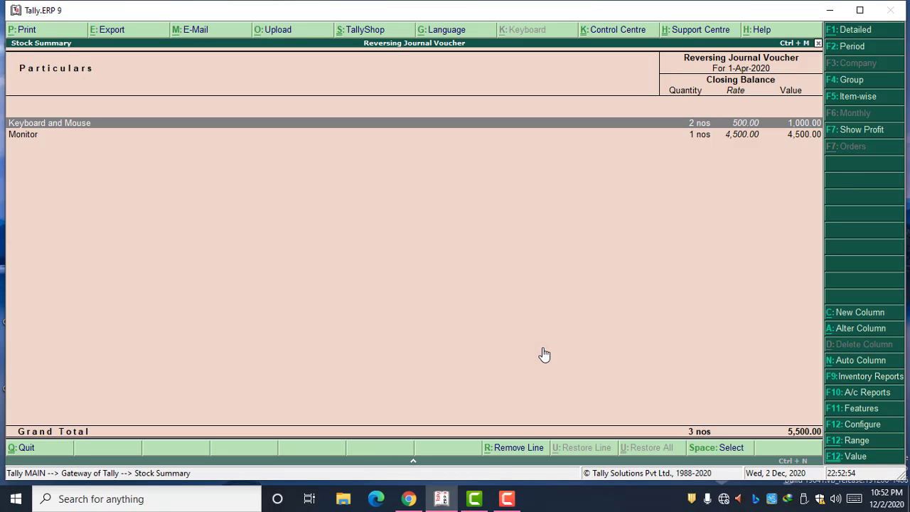
{"action": "key", "text": "Return"}
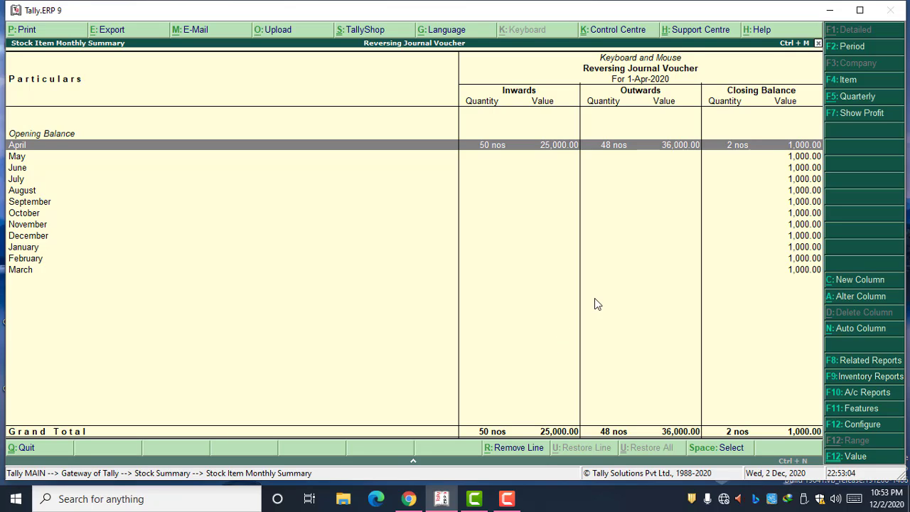
{"action": "mouse_move", "coordinate": [793, 126]}
{"action": "left_mouse_down"}
{"action": "mouse_move", "coordinate": [644, 111]}
{"action": "mouse_move", "coordinate": [430, 138]}
{"action": "mouse_move", "coordinate": [683, 219]}
{"action": "mouse_move", "coordinate": [819, 158]}
{"action": "mouse_move", "coordinate": [751, 121]}
{"action": "left_mouse_up"}
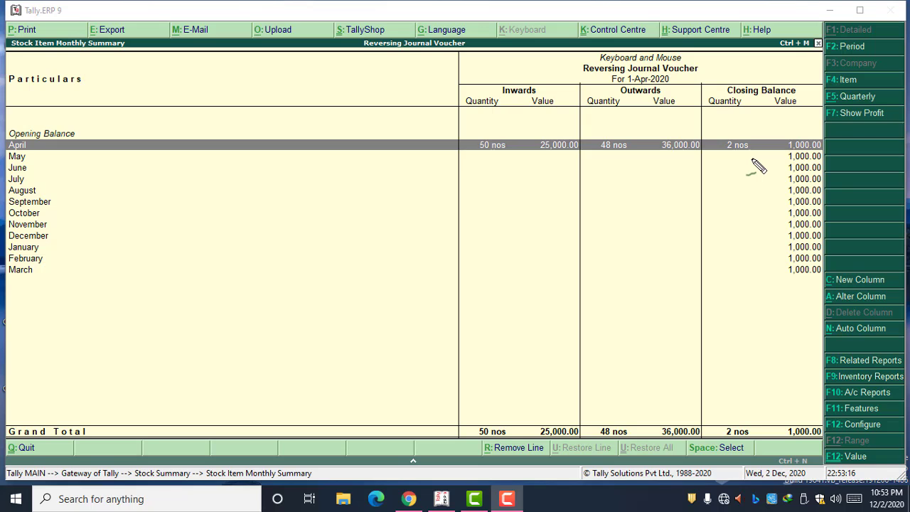
{"action": "left_click", "coordinate": [606, 248]}
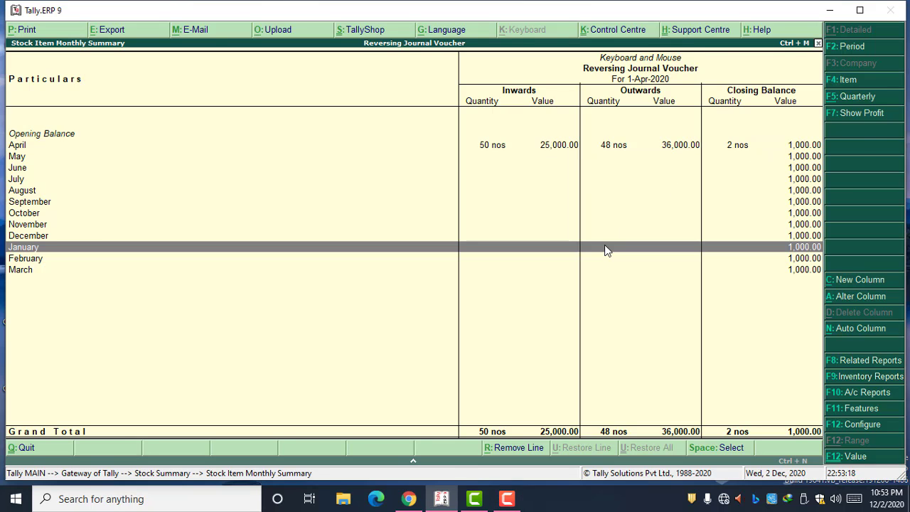
{"action": "key", "text": "Escape"}
{"action": "key", "text": "Escape"}
{"action": "key", "text": "Escape"}
{"action": "key", "text": "Escape"}
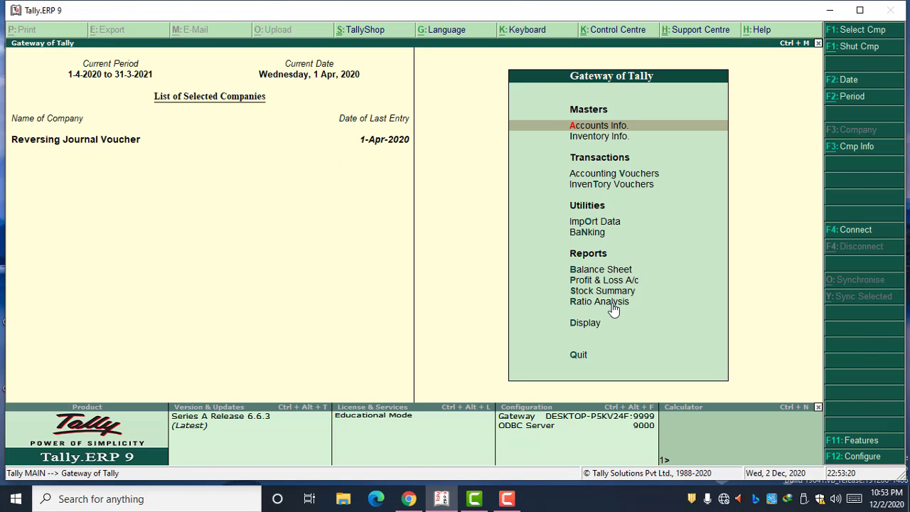
Open the list of optional vouchers from the exception reports
{"action": "left_click", "coordinate": [588, 325]}
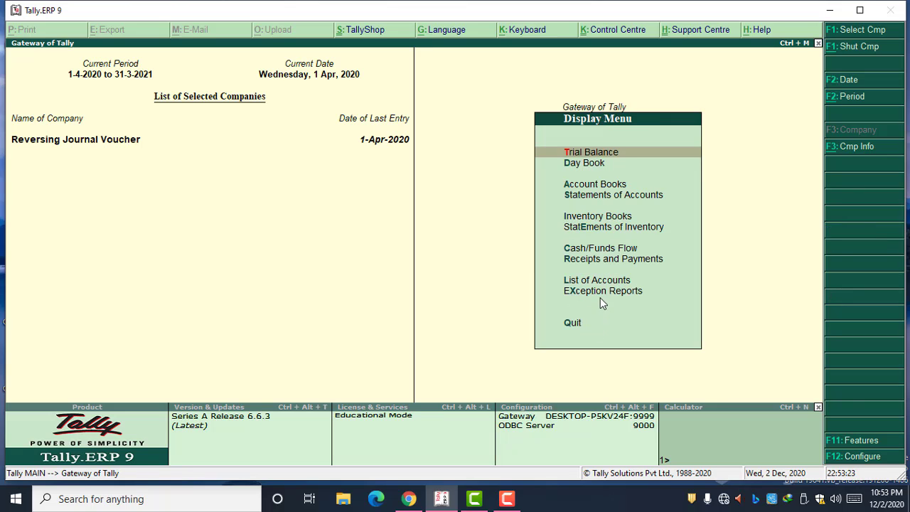
{"action": "left_click", "coordinate": [600, 293]}
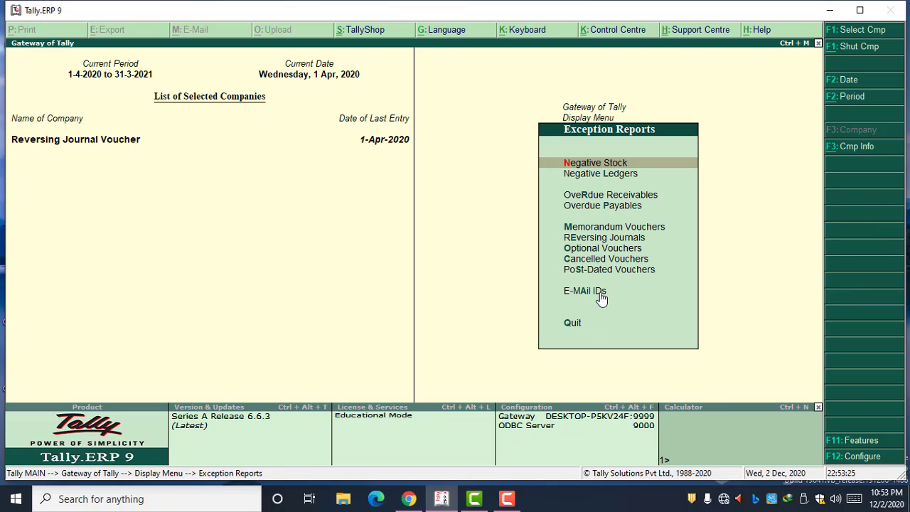
{"action": "left_click", "coordinate": [603, 249]}
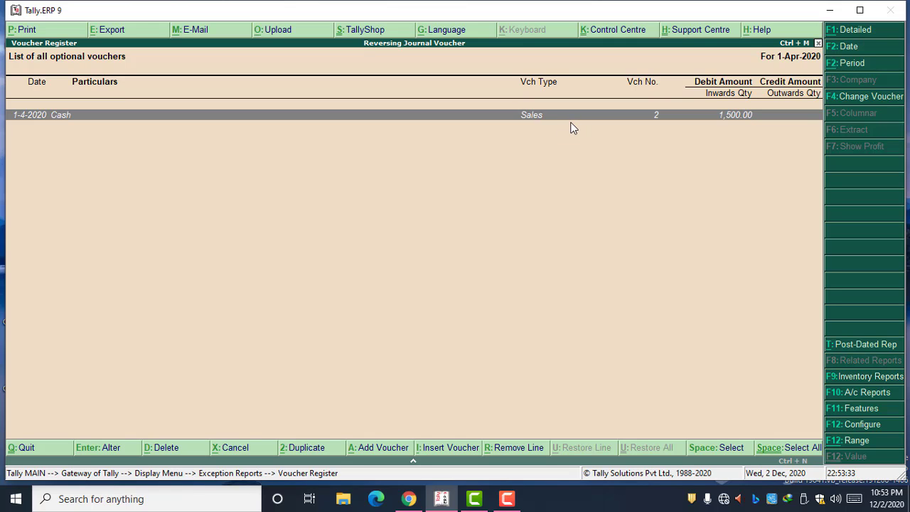
Convert the optional Sales voucher no. 2 into a regular voucher, save it, and leave the optional vouchers report
{"action": "key", "text": "Return"}
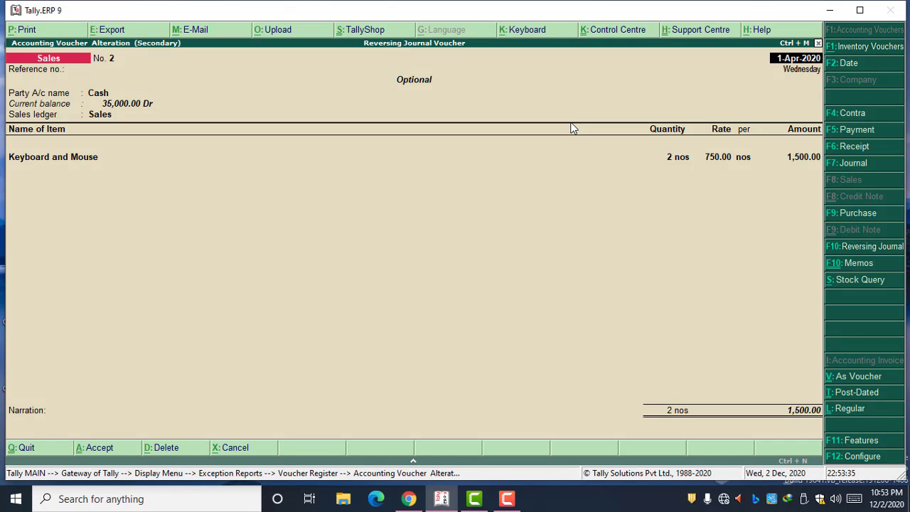
{"action": "key", "text": "ctrl+l"}
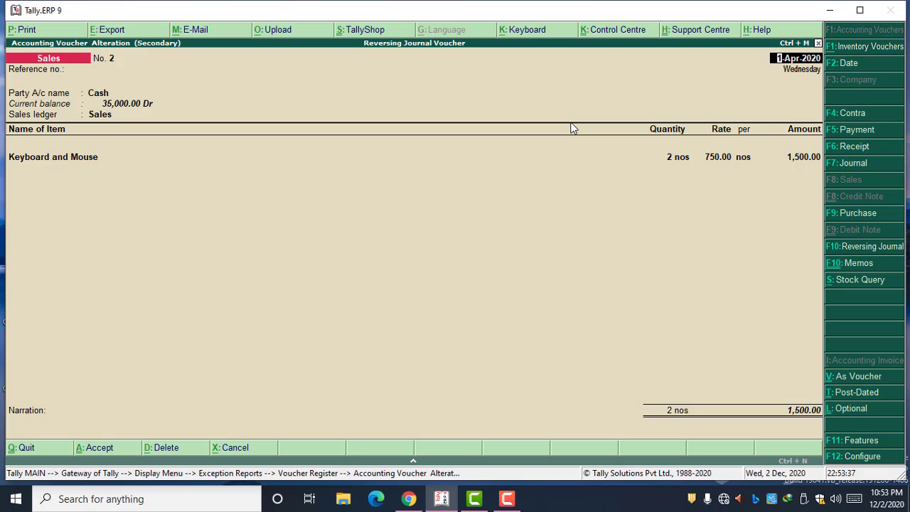
{"action": "key", "text": "ctrl+a"}
{"action": "key", "text": "Escape"}
{"action": "key", "text": "Escape"}
{"action": "key", "text": "Escape"}
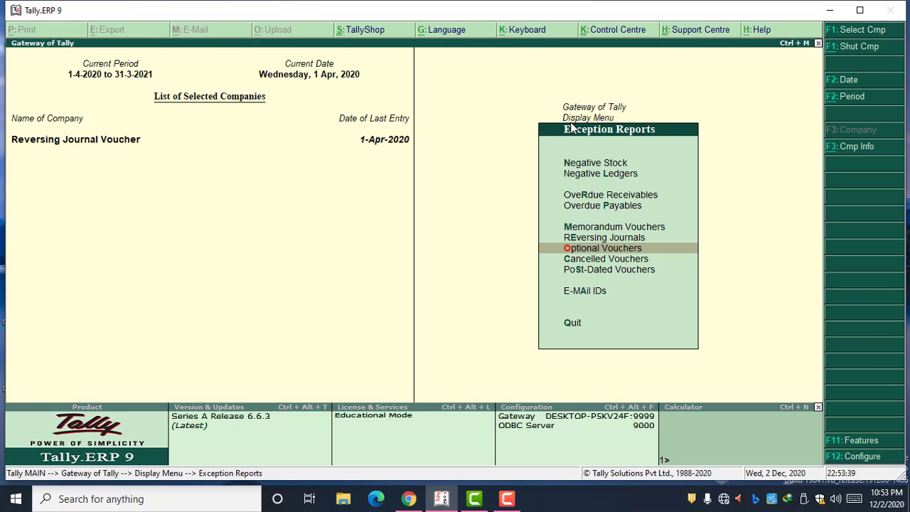
Check the closing stock in the stock summary after regularising the sales voucher, and return to the Gateway of Tally
{"action": "key", "text": "s"}
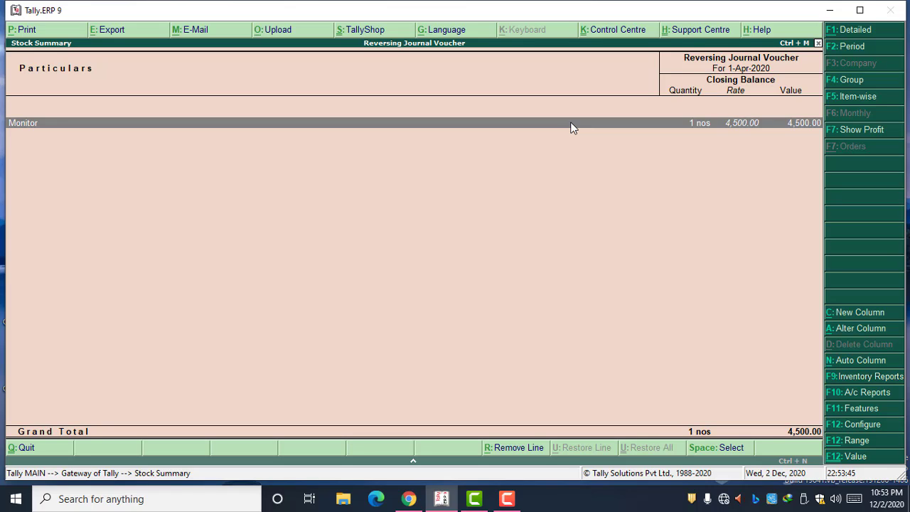
{"action": "key", "text": "Escape"}
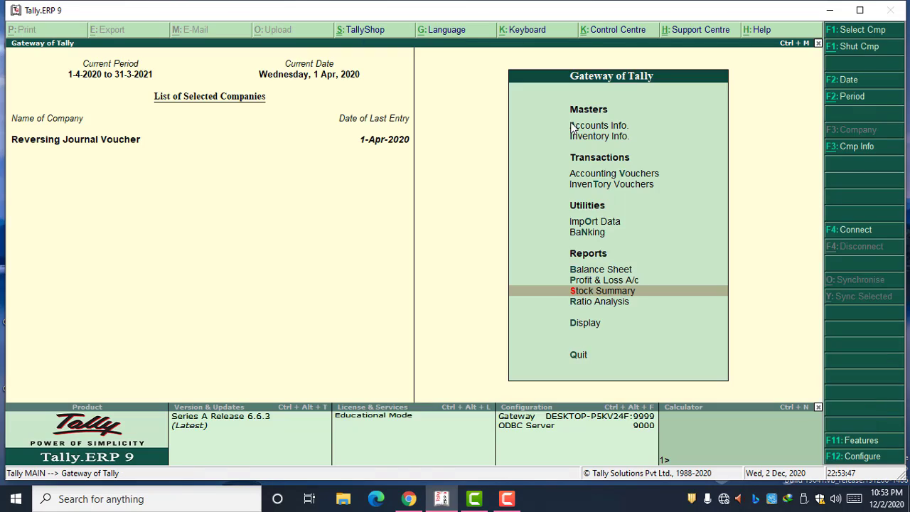
{"action": "key", "text": "Escape"}
{"action": "key", "text": "Escape"}
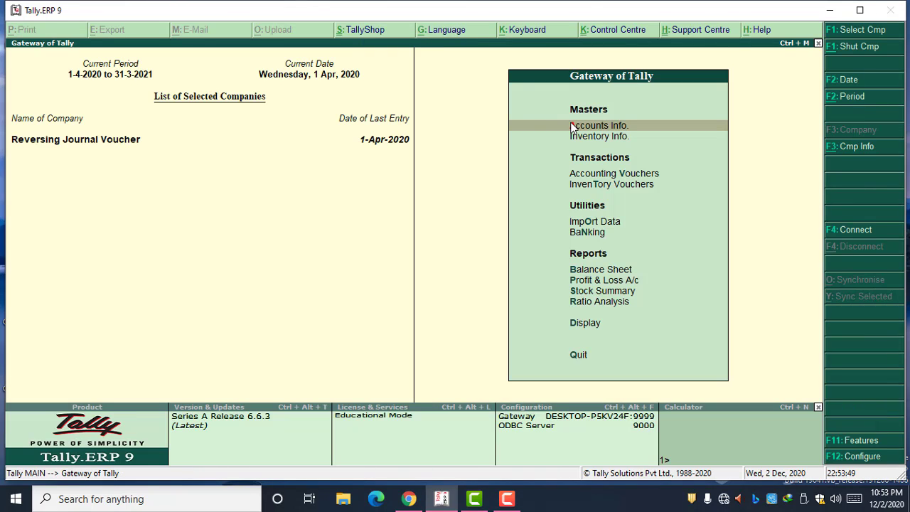
Open the Statements of Inventory among the display reports
{"action": "key", "text": "d"}
{"action": "key", "text": "Down"}
{"action": "key", "text": "Down"}
{"action": "key", "text": "Down"}
{"action": "key", "text": "Down"}
{"action": "key", "text": "Down"}
{"action": "key", "text": "Down"}
{"action": "key", "text": "Down"}
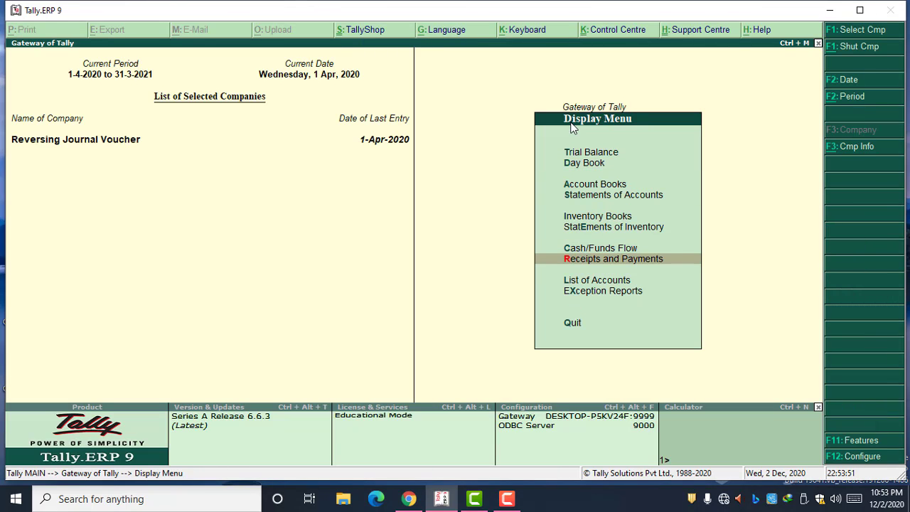
{"action": "key", "text": "Up"}
{"action": "key", "text": "Up"}
{"action": "key", "text": "Return"}
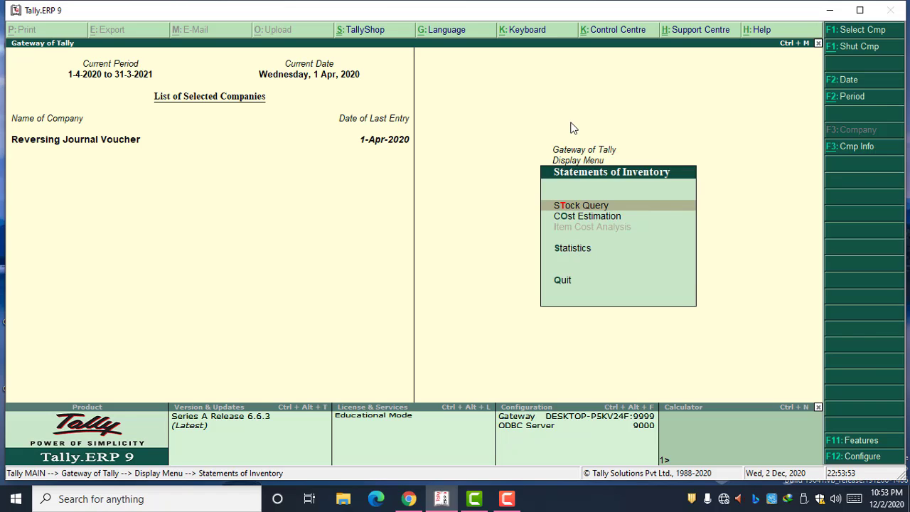
Examine the purchases and sales of Keyboard and Mouse in its stock query, and return to the Gateway of Tally
{"action": "key", "text": "Return"}
{"action": "key", "text": "Return"}
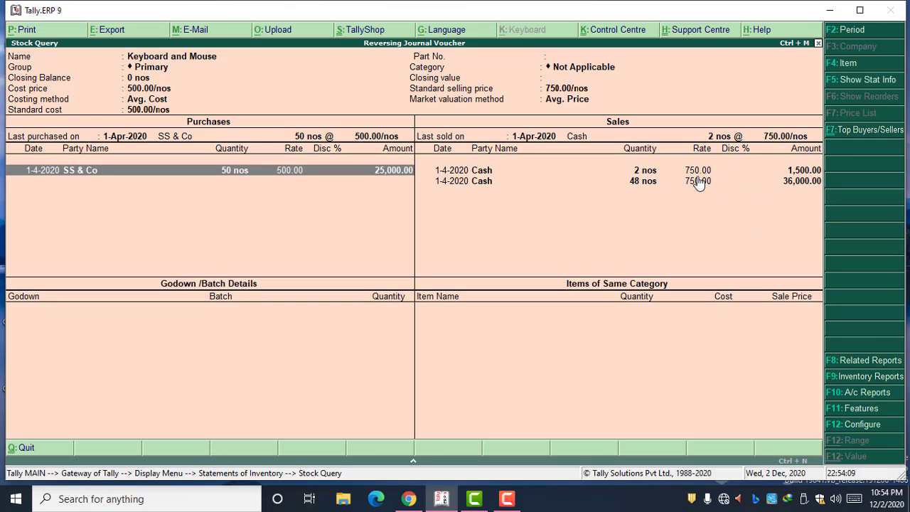
{"action": "key", "text": "Escape"}
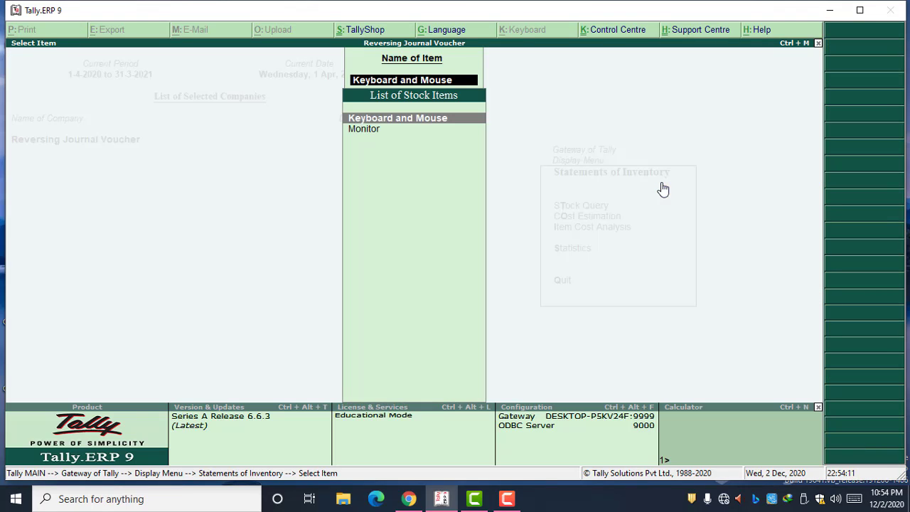
{"action": "key", "text": "Escape"}
{"action": "key", "text": "Escape"}
{"action": "key", "text": "Escape"}
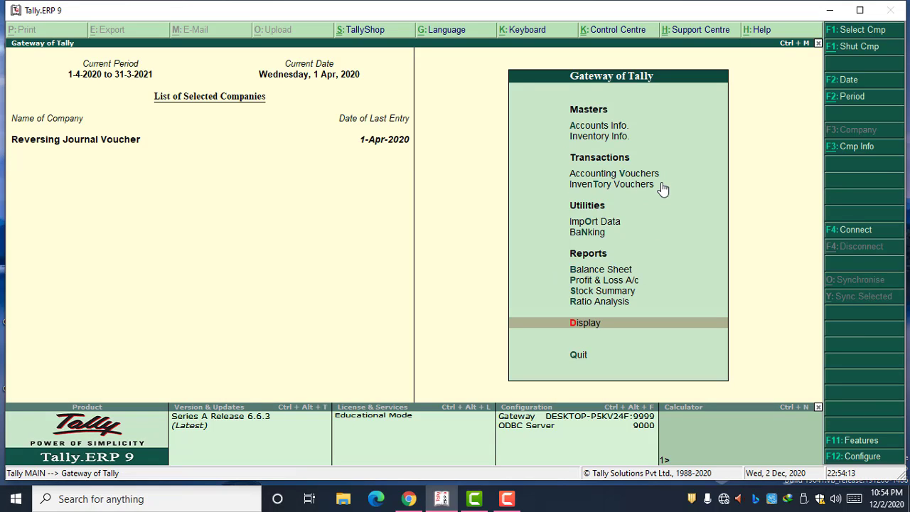